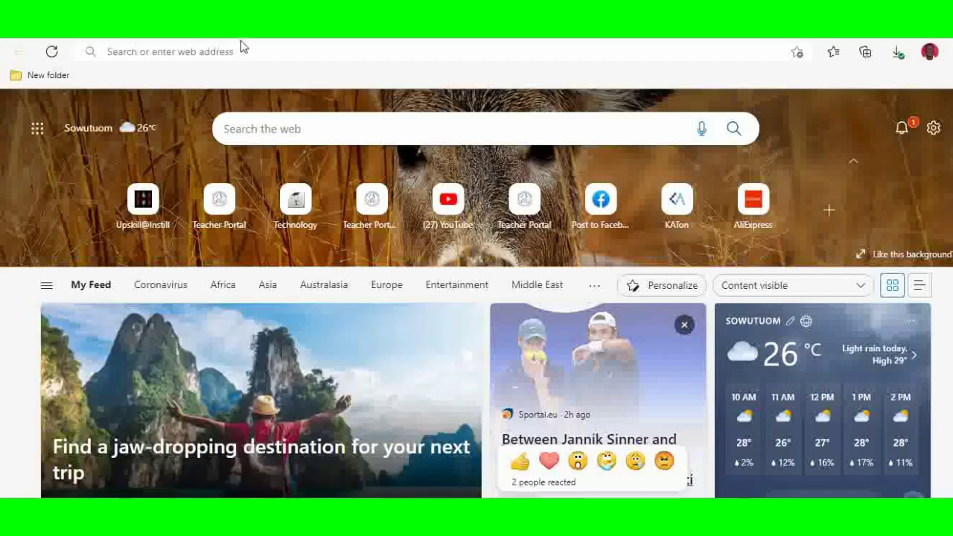
Search Bing for gespromotions.gov.gh and open the GES Promotions Portal result
{"action": "left_click", "coordinate": [300, 132]}
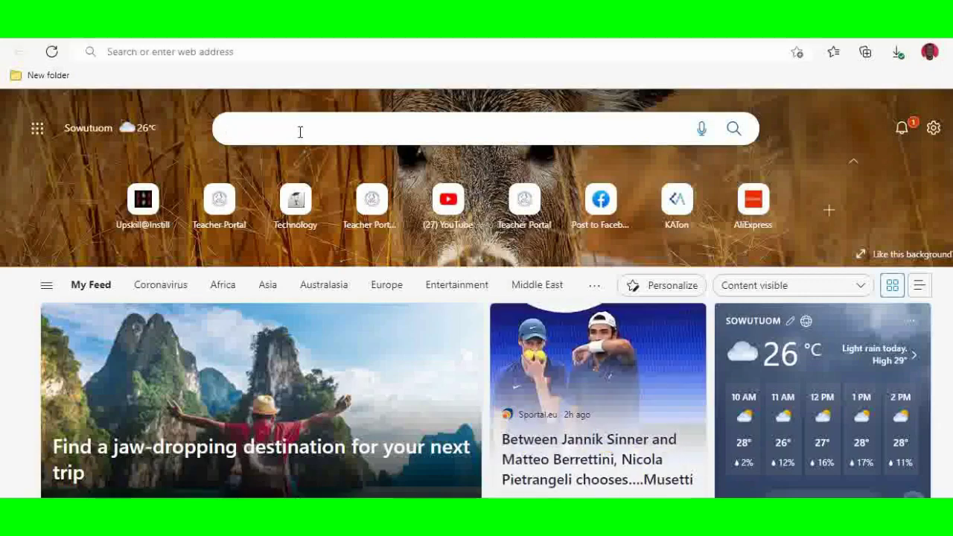
{"action": "type", "text": "ges"}
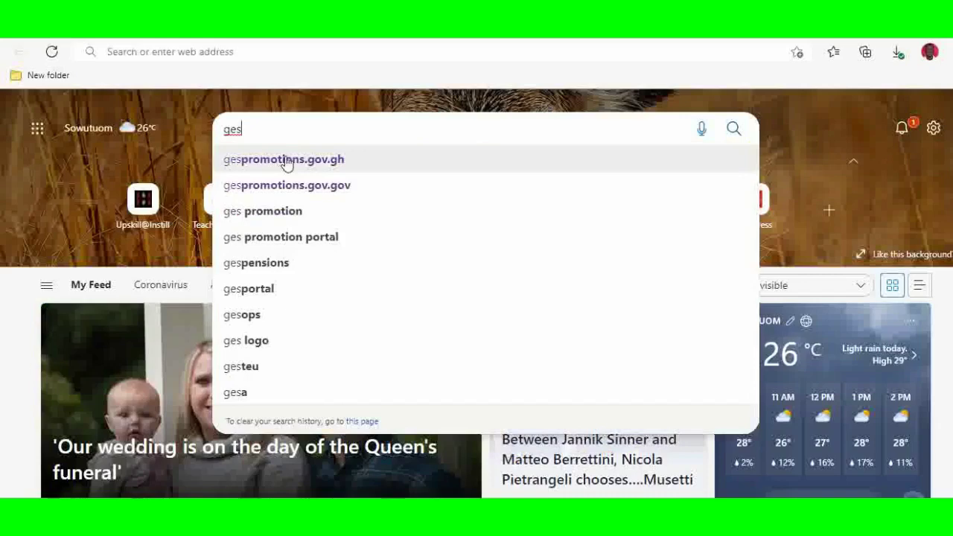
{"action": "left_click", "coordinate": [287, 163]}
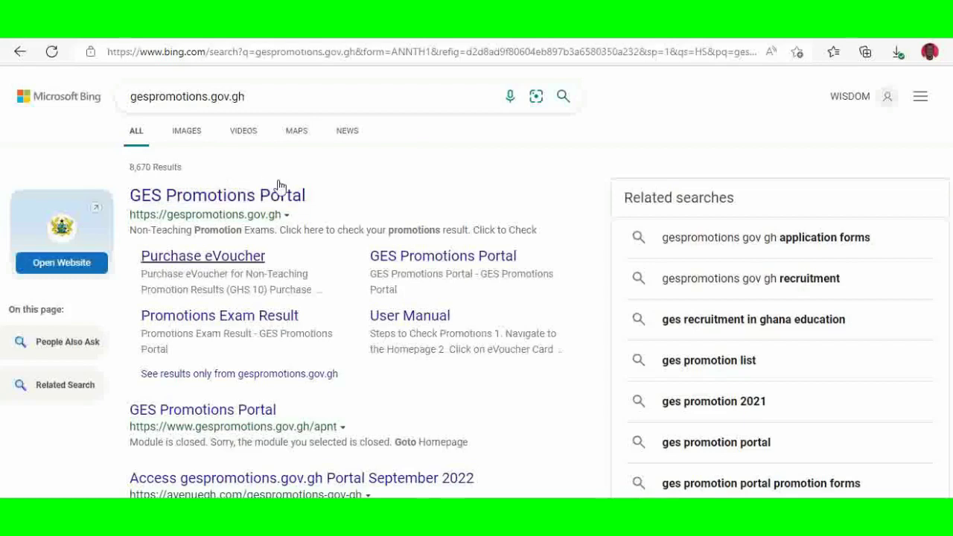
{"action": "left_click", "coordinate": [213, 196]}
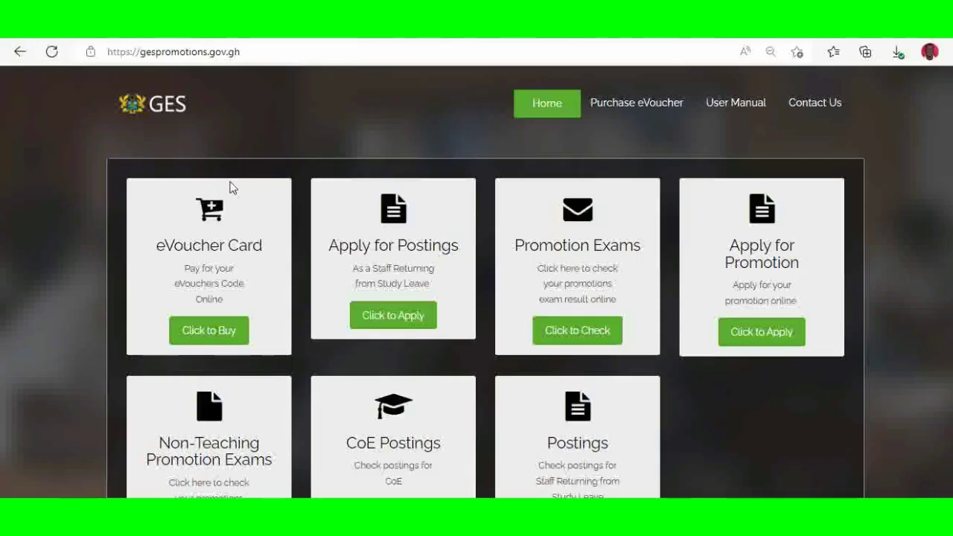
Open the Promotions Application 2021/22 page from the Apply for Promotion card on the home page
{"action": "scroll", "coordinate": [301, 184], "scroll_direction": "down", "scroll_amount": 3}
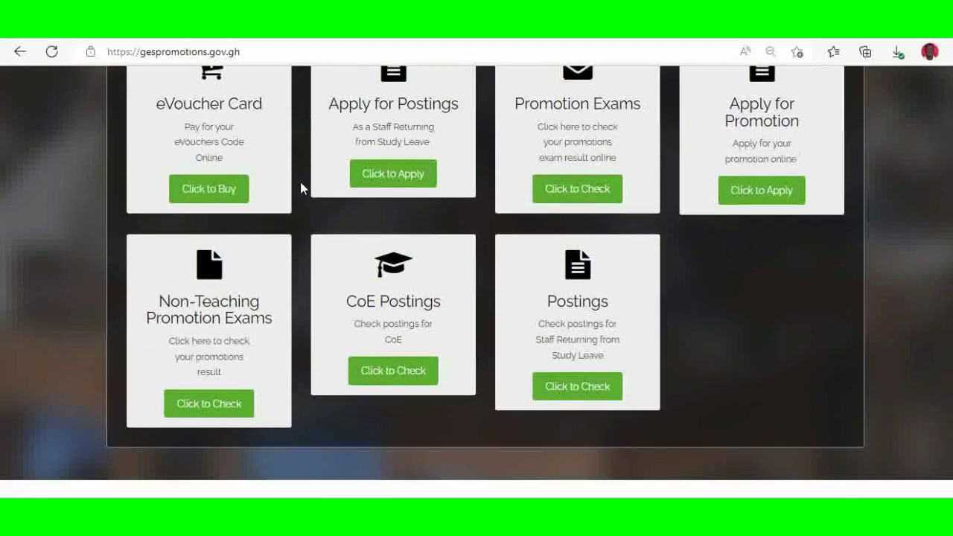
{"action": "scroll", "coordinate": [301, 186], "scroll_direction": "up", "scroll_amount": 1}
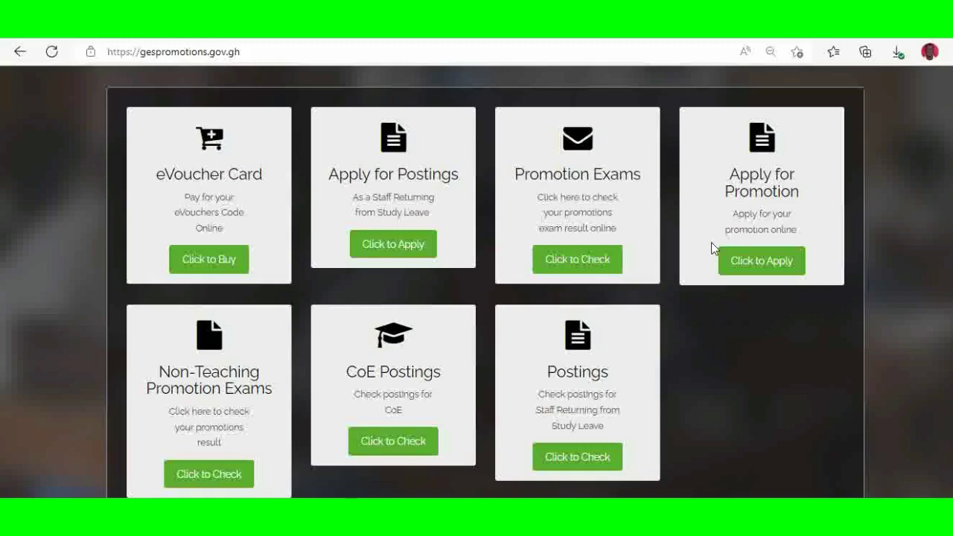
{"action": "left_click", "coordinate": [754, 266]}
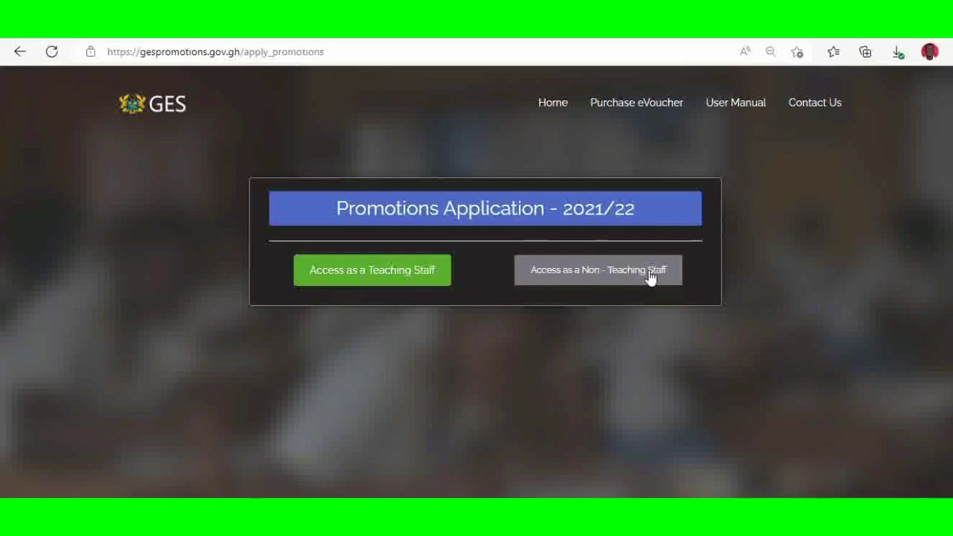
Choose non-teaching staff access and start a new promotion application
{"action": "left_click", "coordinate": [599, 273]}
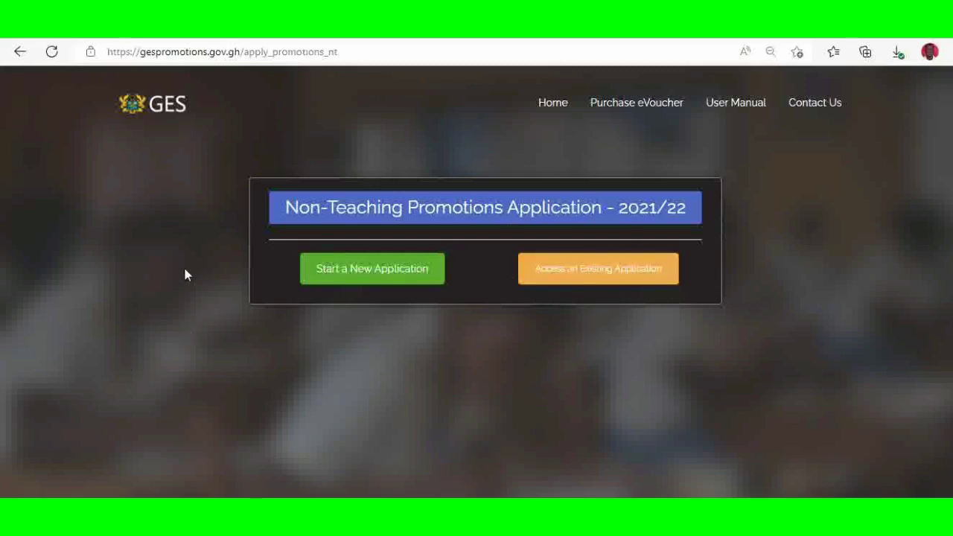
{"action": "left_click", "coordinate": [365, 269]}
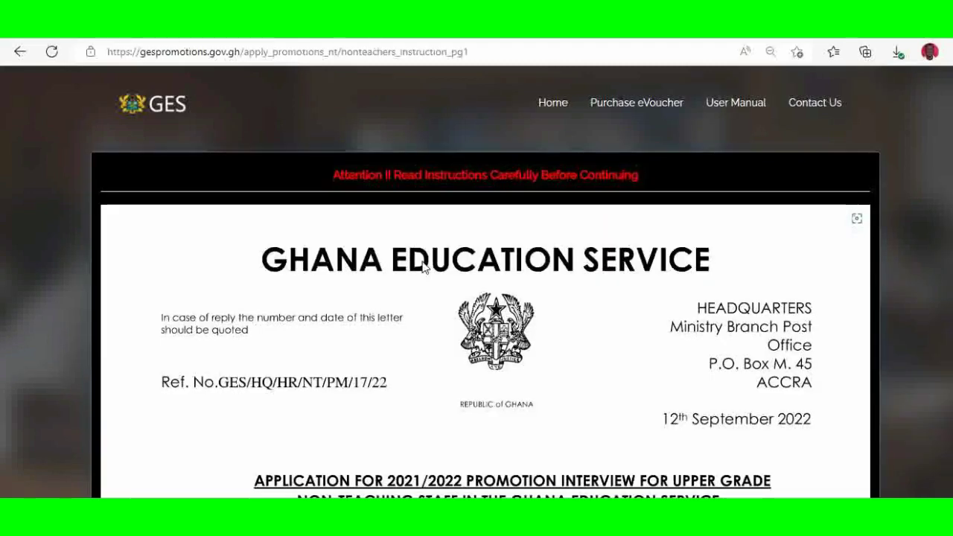
{"action": "scroll", "coordinate": [617, 345], "scroll_direction": "down", "scroll_amount": 2}
{"action": "scroll", "coordinate": [368, 371], "scroll_direction": "down", "scroll_amount": 1}
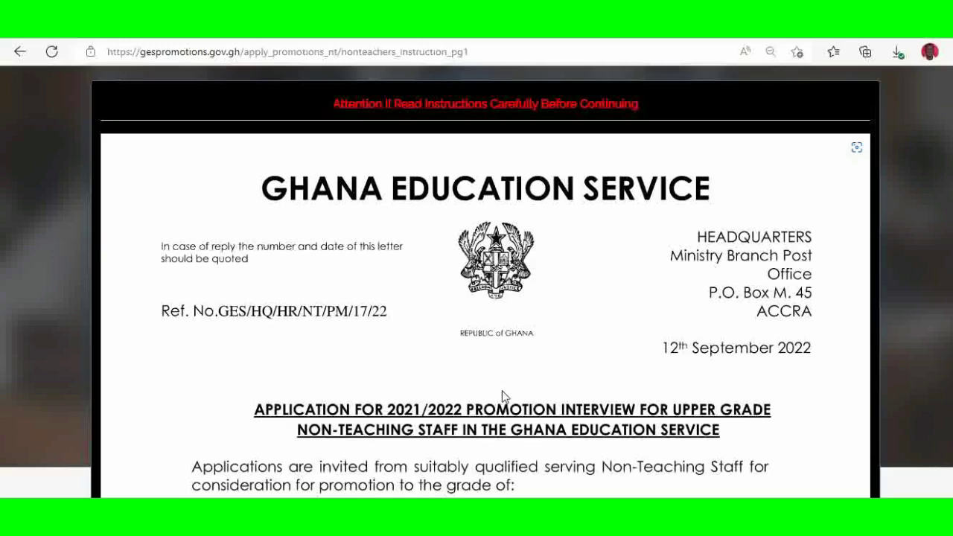
{"action": "scroll", "coordinate": [540, 367], "scroll_direction": "down", "scroll_amount": 2}
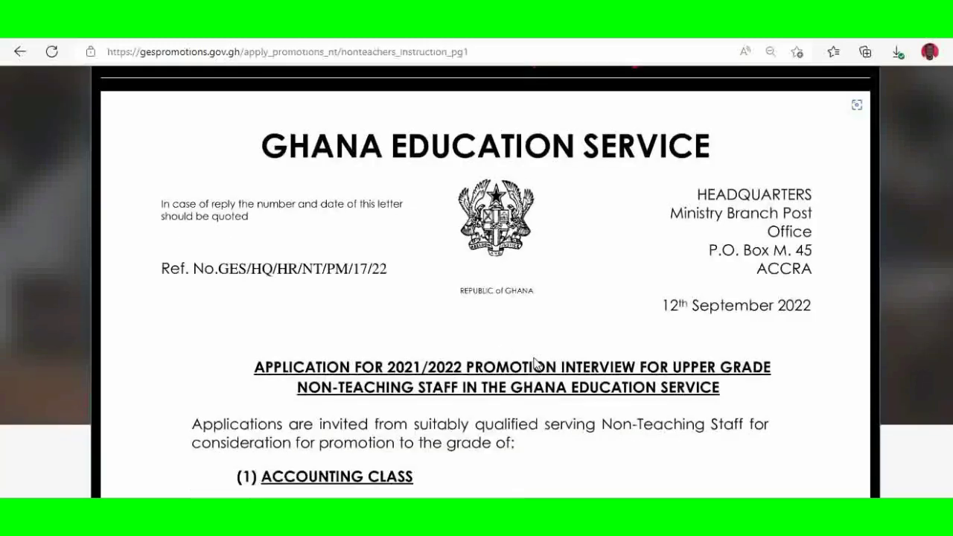
{"action": "scroll", "coordinate": [536, 365], "scroll_direction": "down", "scroll_amount": 3}
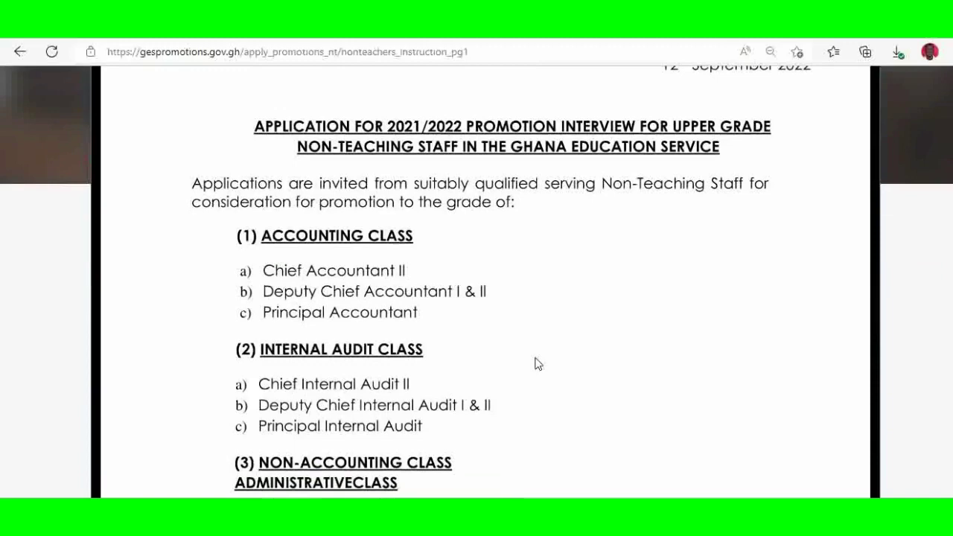
{"action": "scroll", "coordinate": [538, 363], "scroll_direction": "down", "scroll_amount": 1}
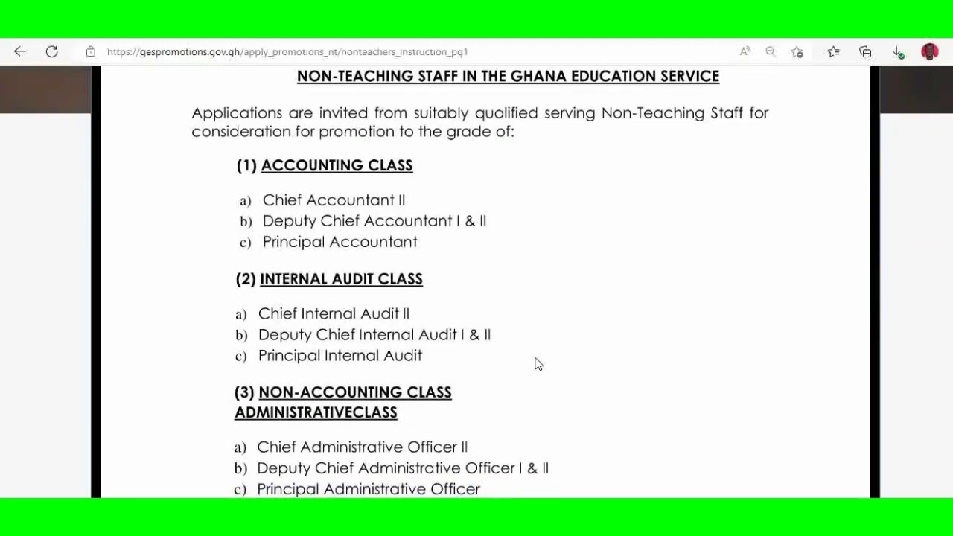
{"action": "scroll", "coordinate": [538, 363], "scroll_direction": "up", "scroll_amount": 1}
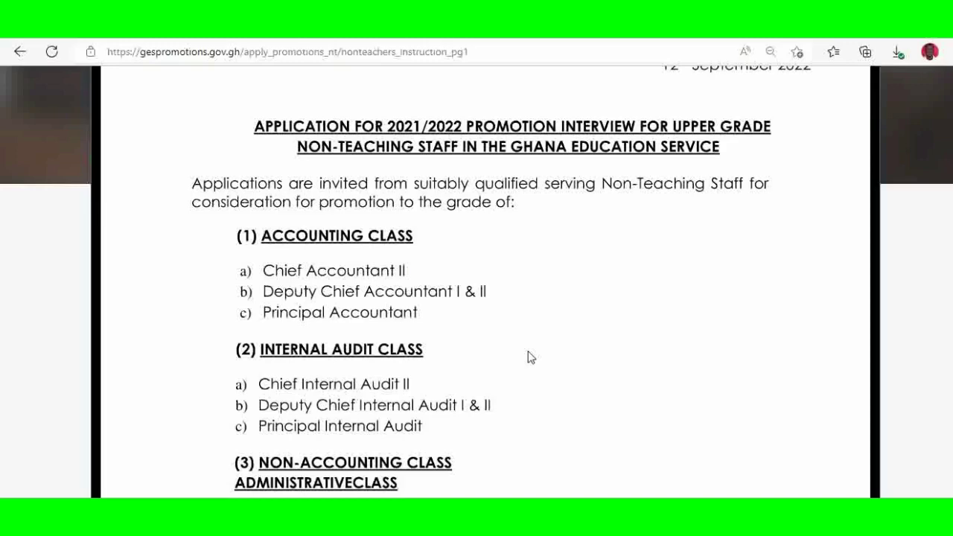
{"action": "scroll", "coordinate": [496, 400], "scroll_direction": "down", "scroll_amount": 3}
{"action": "scroll", "coordinate": [502, 398], "scroll_direction": "down", "scroll_amount": 2}
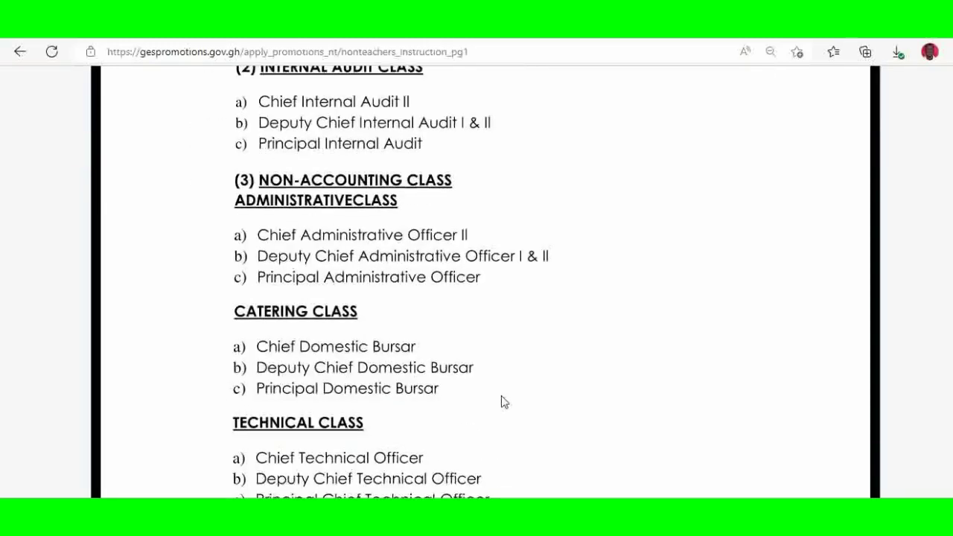
{"action": "scroll", "coordinate": [502, 402], "scroll_direction": "down", "scroll_amount": 1}
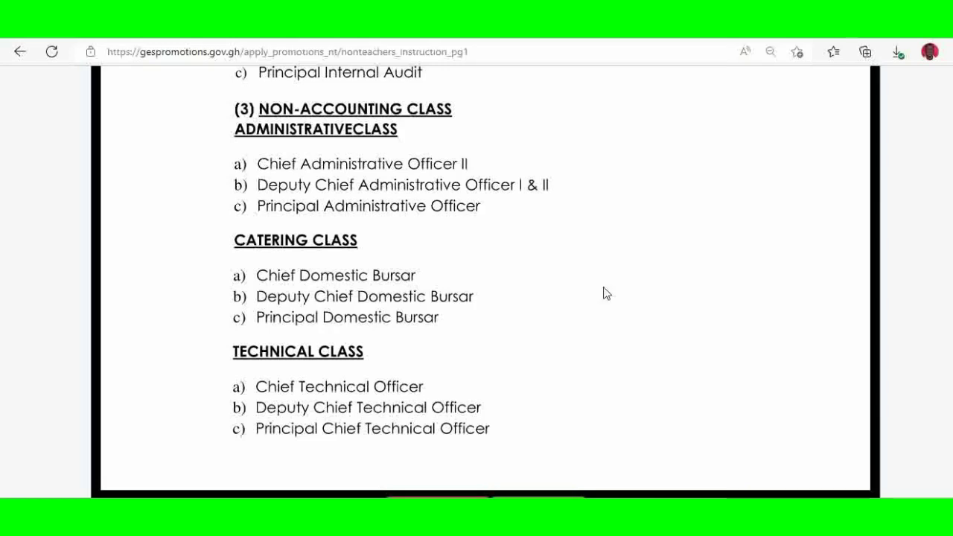
{"action": "scroll", "coordinate": [593, 310], "scroll_direction": "down", "scroll_amount": 1}
{"action": "scroll", "coordinate": [593, 310], "scroll_direction": "down", "scroll_amount": 1}
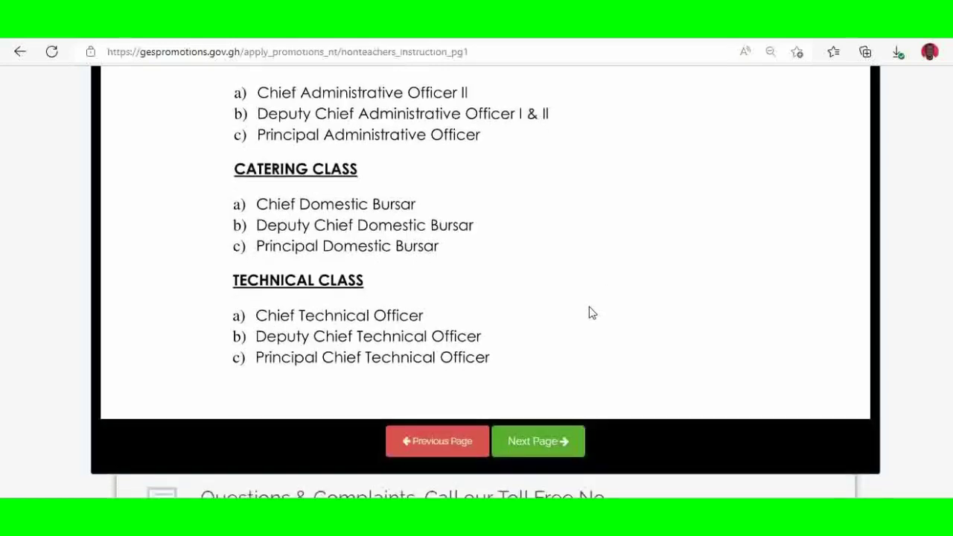
{"action": "left_click", "coordinate": [541, 443]}
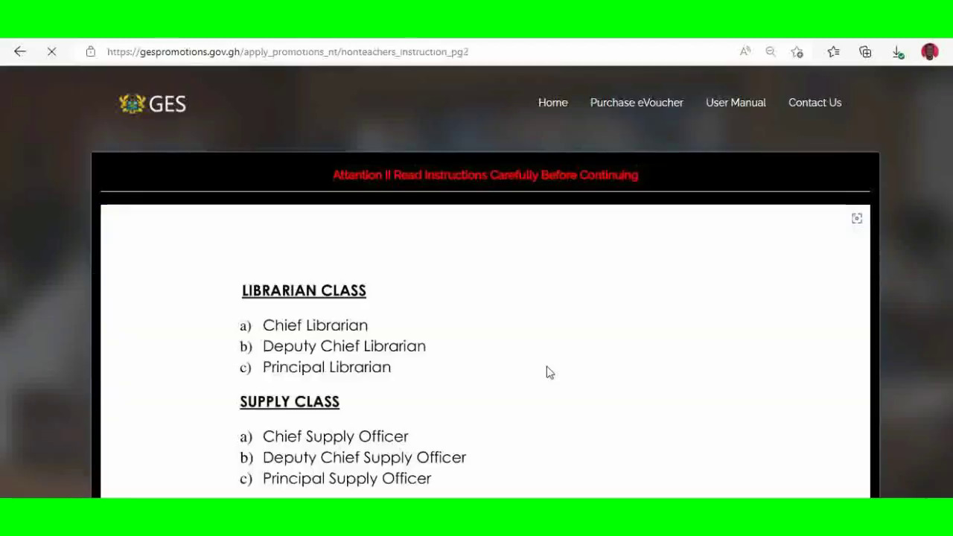
Read through the Librarian, Supply, Laboratory, Secretary and Driver class lists on instructions page 2
{"action": "scroll", "coordinate": [548, 370], "scroll_direction": "down", "scroll_amount": 1}
{"action": "scroll", "coordinate": [549, 371], "scroll_direction": "down", "scroll_amount": 1}
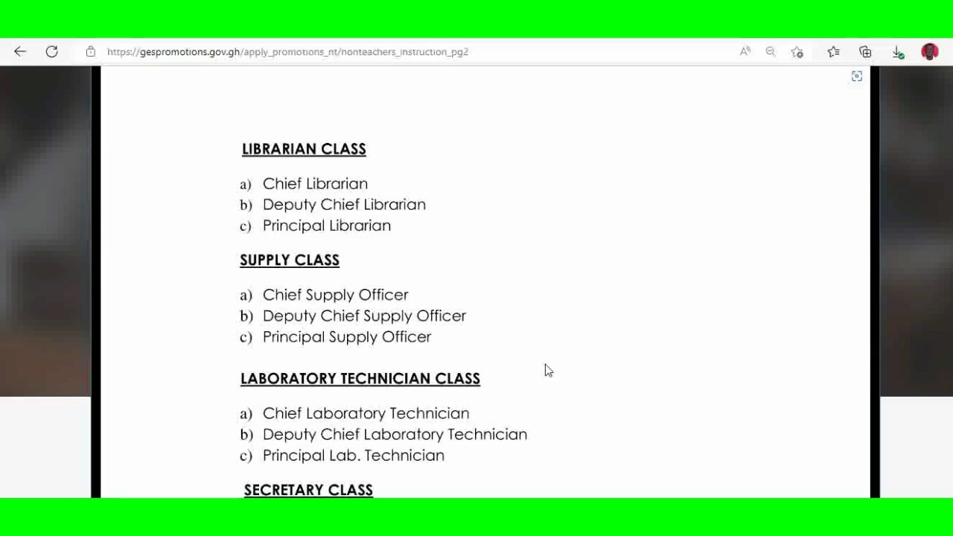
{"action": "scroll", "coordinate": [619, 336], "scroll_direction": "down", "scroll_amount": 2}
{"action": "scroll", "coordinate": [618, 336], "scroll_direction": "down", "scroll_amount": 3}
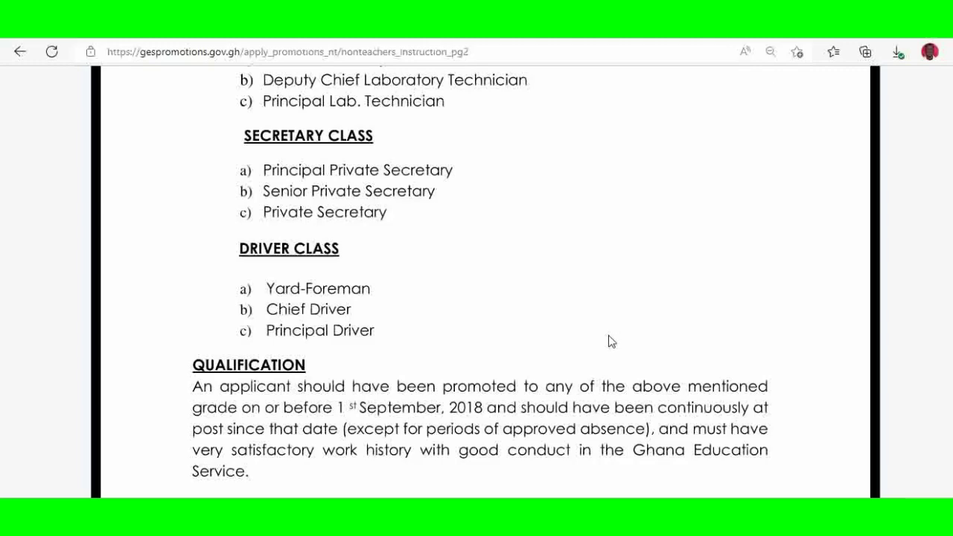
{"action": "scroll", "coordinate": [602, 335], "scroll_direction": "down", "scroll_amount": 1}
{"action": "scroll", "coordinate": [602, 335], "scroll_direction": "down", "scroll_amount": 3}
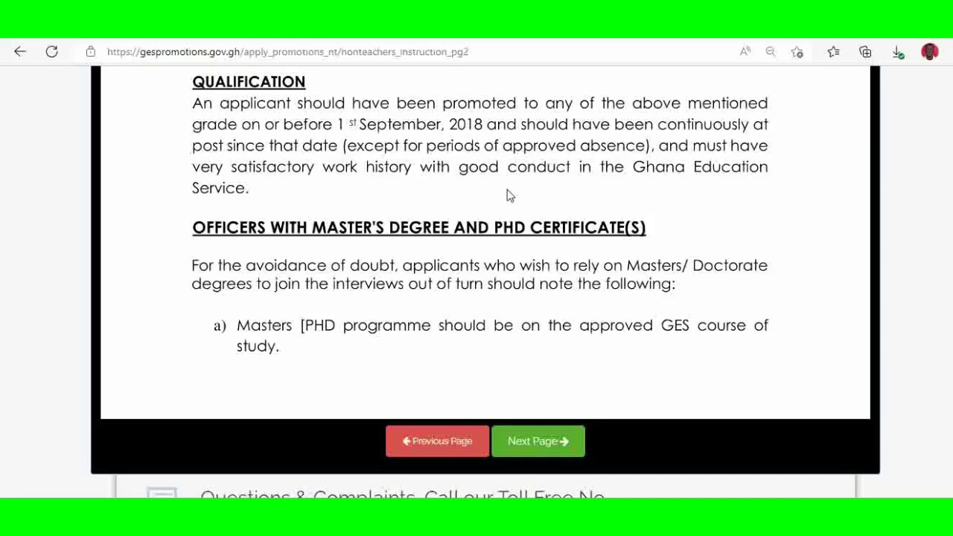
{"action": "left_click", "coordinate": [549, 450]}
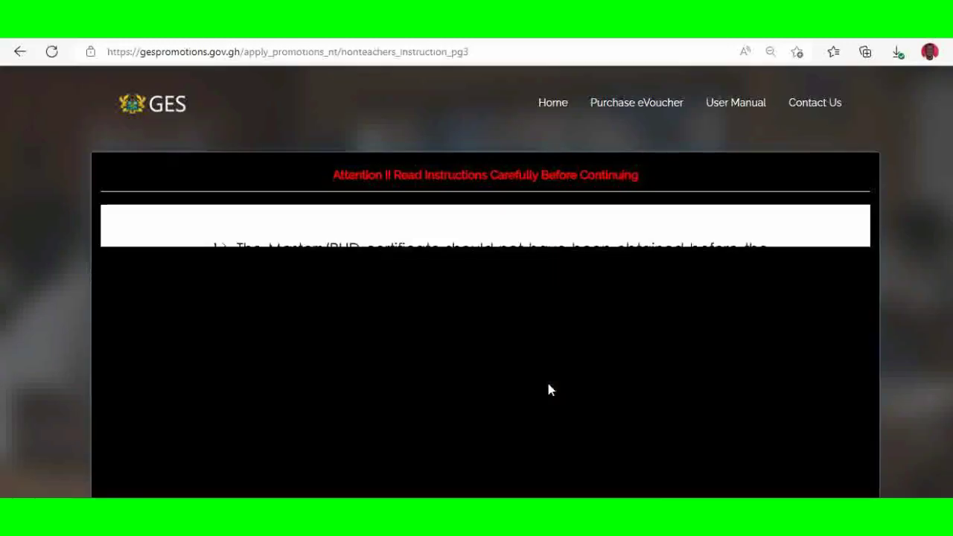
Scroll instructions page 3 down to the Mode of Application and the October 14, 2022 deadline
{"action": "scroll", "coordinate": [526, 385], "scroll_direction": "down", "scroll_amount": 1}
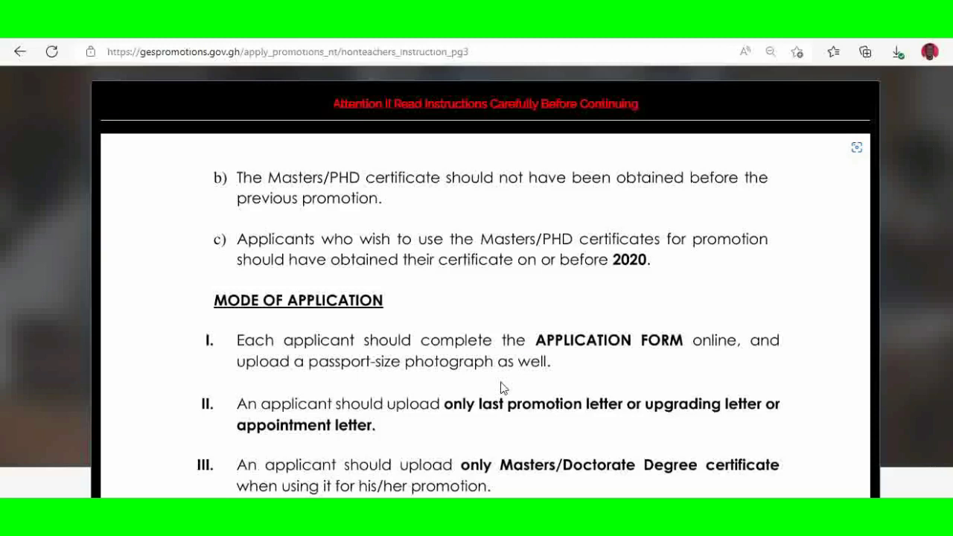
{"action": "scroll", "coordinate": [501, 387], "scroll_direction": "down", "scroll_amount": 2}
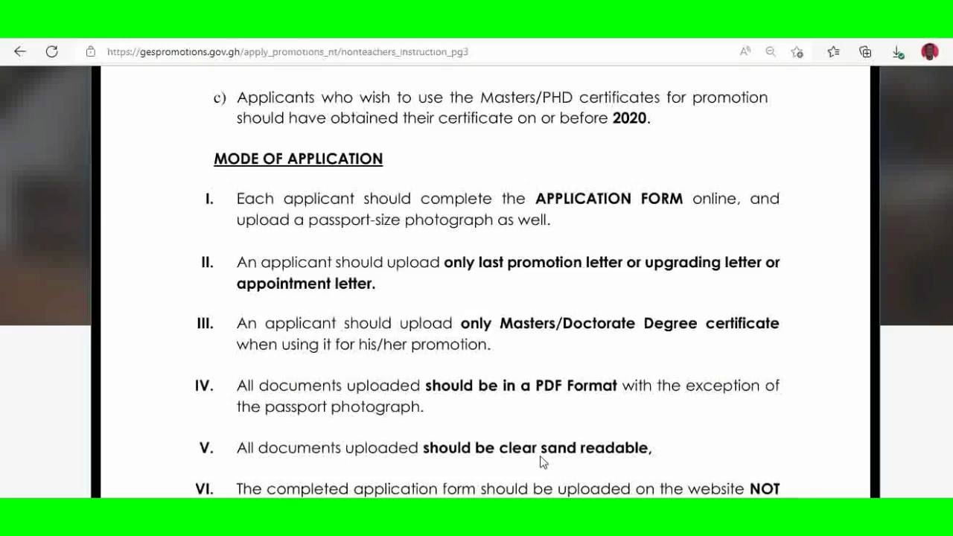
{"action": "scroll", "coordinate": [542, 461], "scroll_direction": "down", "scroll_amount": 1}
{"action": "scroll", "coordinate": [543, 462], "scroll_direction": "down", "scroll_amount": 2}
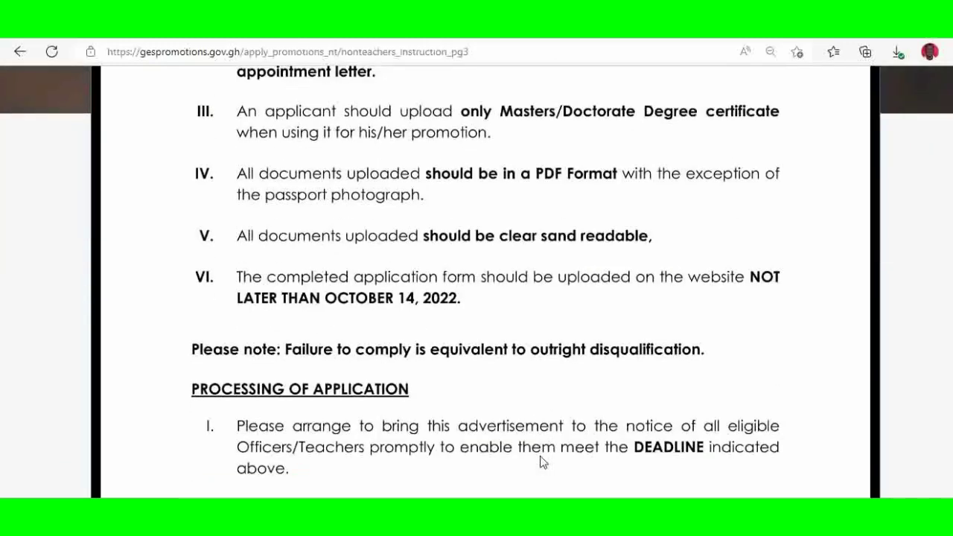
{"action": "scroll", "coordinate": [542, 462], "scroll_direction": "down", "scroll_amount": 1}
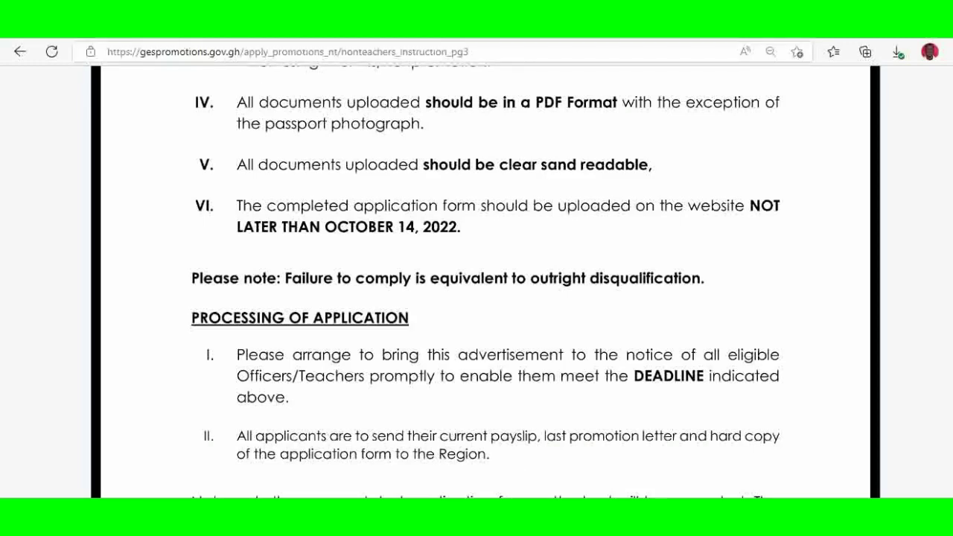
{"action": "scroll", "coordinate": [380, 283], "scroll_direction": "down", "scroll_amount": 1}
{"action": "scroll", "coordinate": [379, 283], "scroll_direction": "down", "scroll_amount": 1}
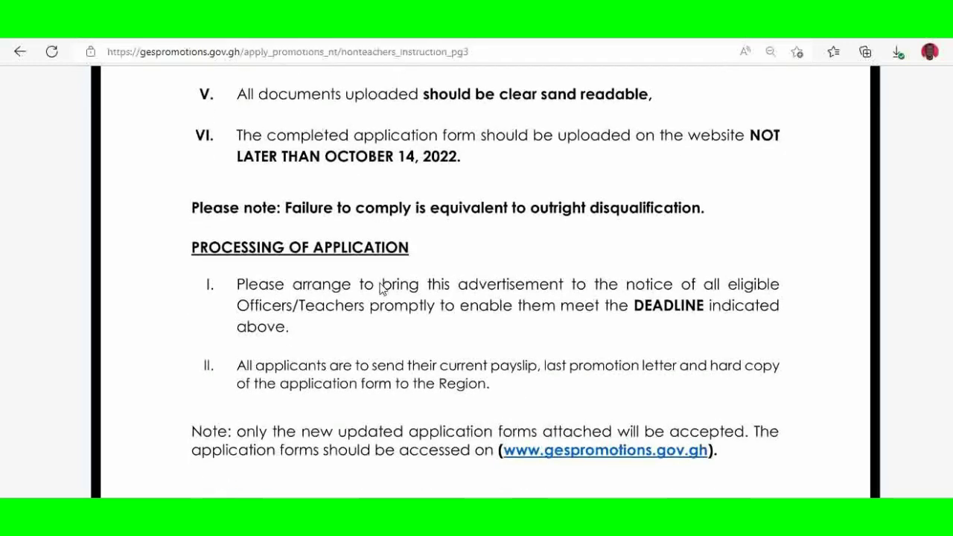
{"action": "scroll", "coordinate": [380, 287], "scroll_direction": "down", "scroll_amount": 1}
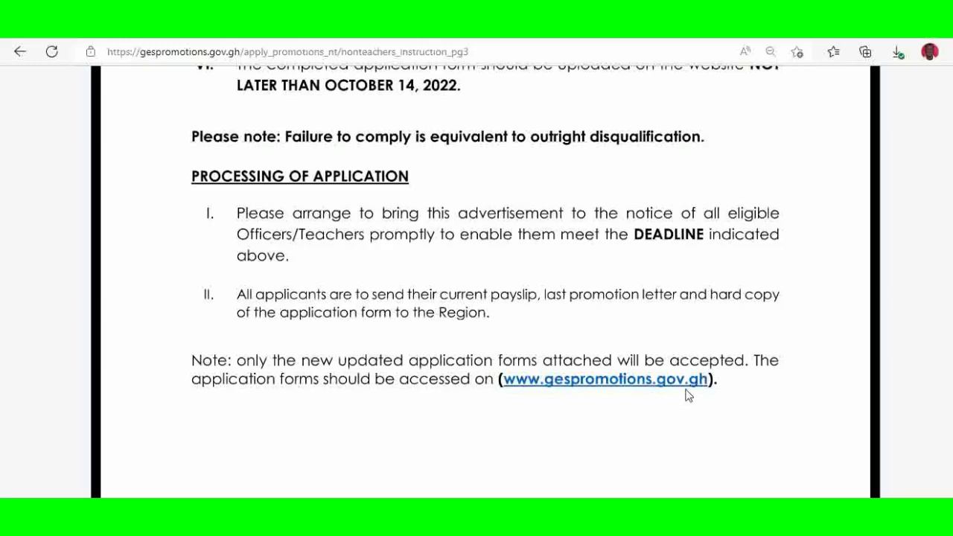
{"action": "scroll", "coordinate": [691, 398], "scroll_direction": "down", "scroll_amount": 3}
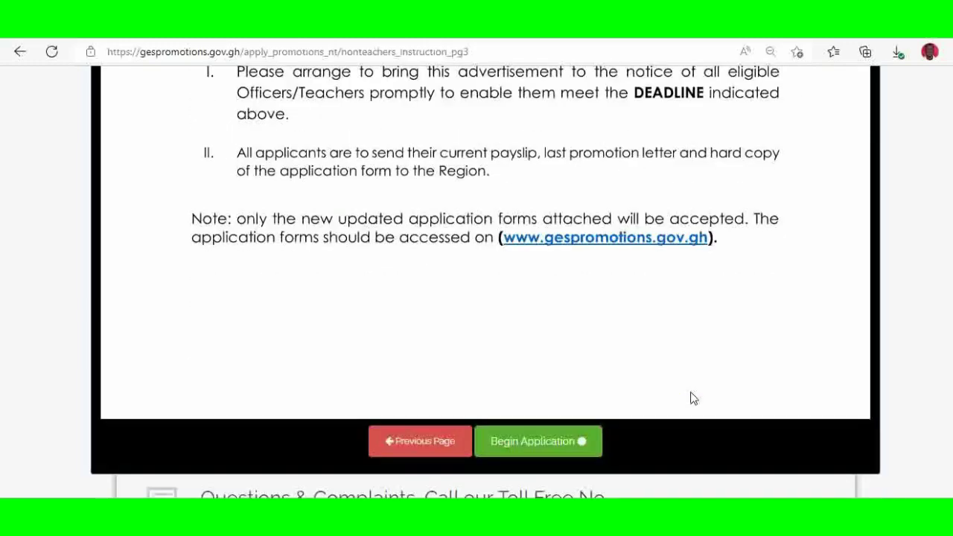
{"action": "left_click", "coordinate": [527, 445]}
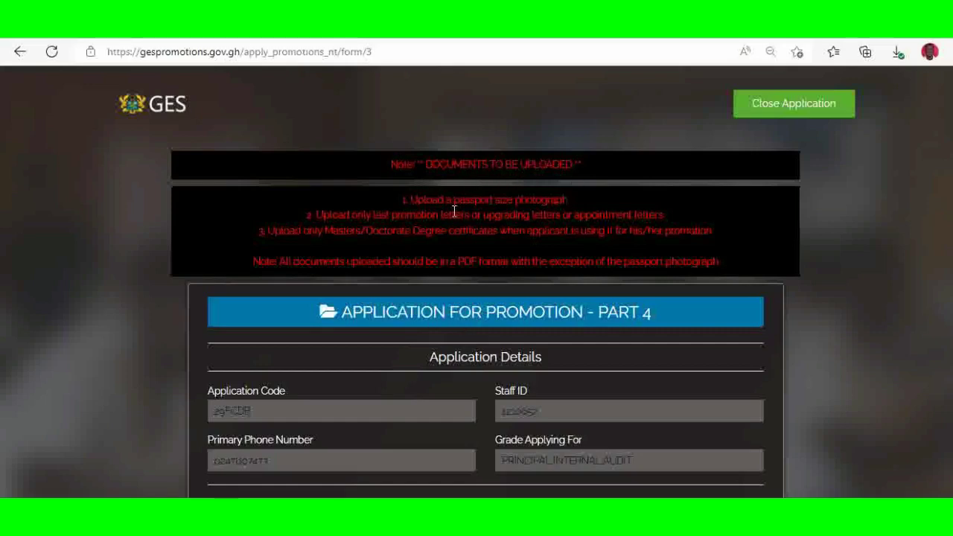
Scroll Part 4 down to the empty passport picture and promotion letter upload sections
{"action": "scroll", "coordinate": [454, 211], "scroll_direction": "down", "scroll_amount": 1}
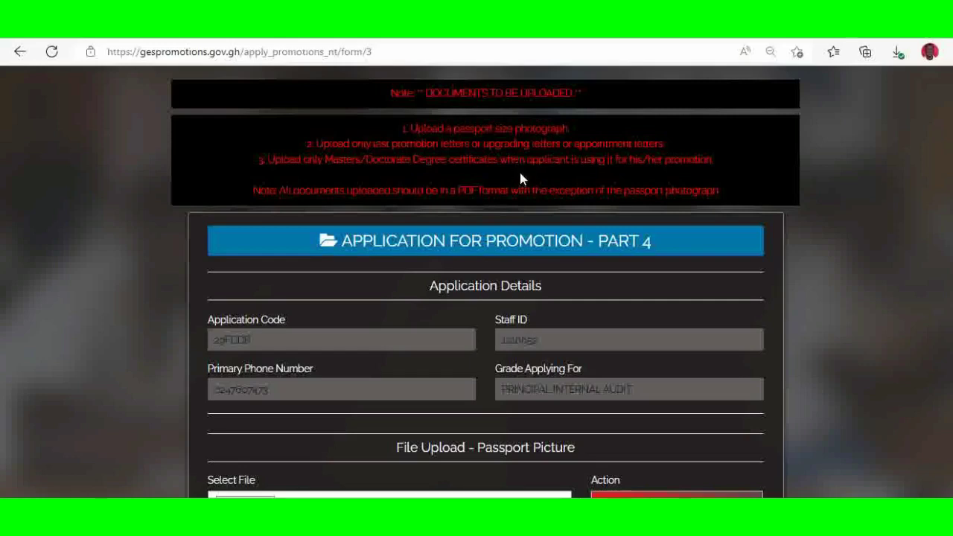
{"action": "scroll", "coordinate": [516, 185], "scroll_direction": "down", "scroll_amount": 1}
{"action": "scroll", "coordinate": [516, 183], "scroll_direction": "down", "scroll_amount": 2}
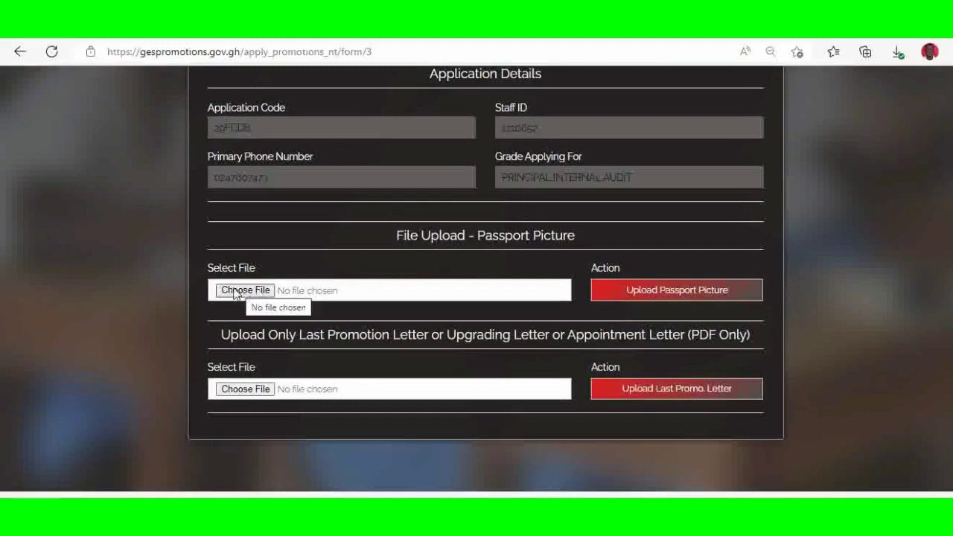
Choose PASSPORT.jpg and upload it in the Passport Picture upload field
{"action": "left_click", "coordinate": [255, 293]}
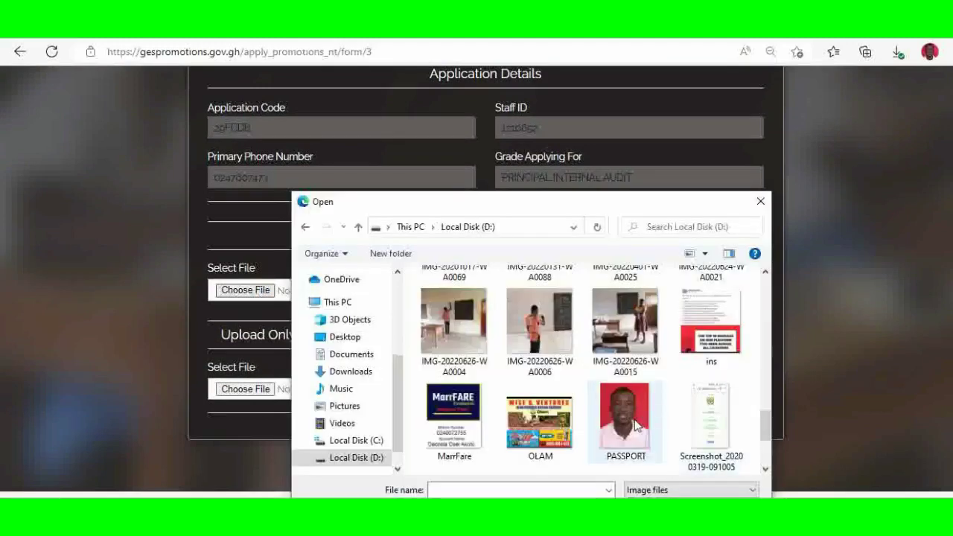
{"action": "double_click", "coordinate": [628, 418]}
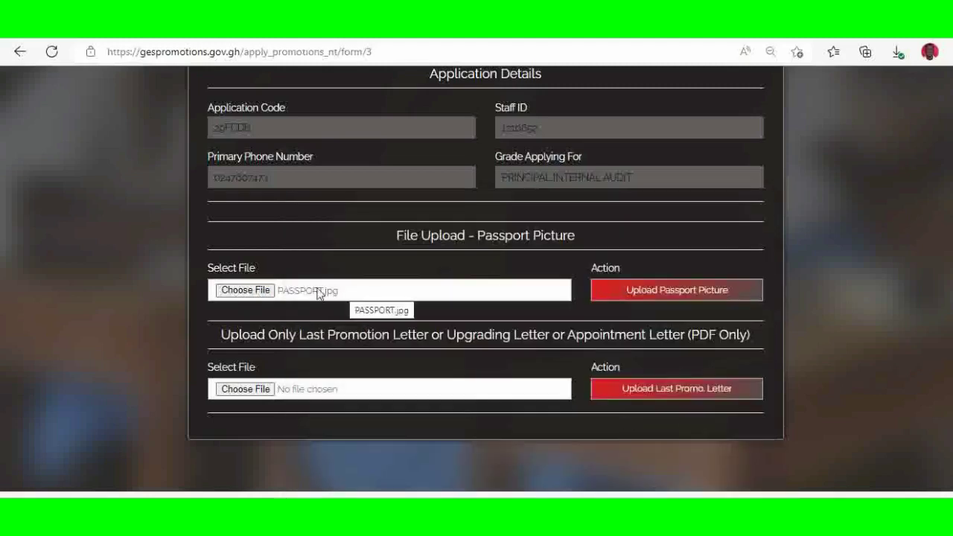
{"action": "left_click", "coordinate": [666, 292]}
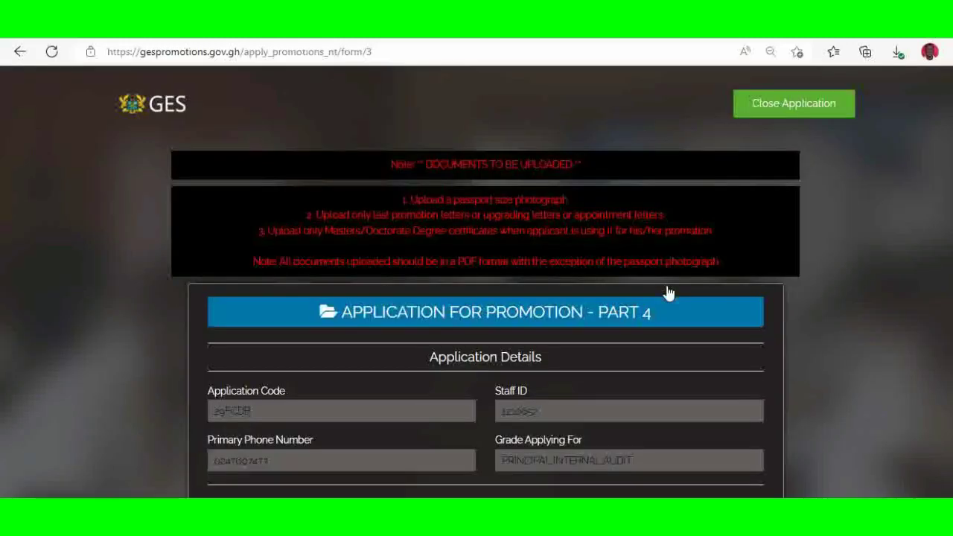
{"action": "scroll", "coordinate": [658, 297], "scroll_direction": "down", "scroll_amount": 5}
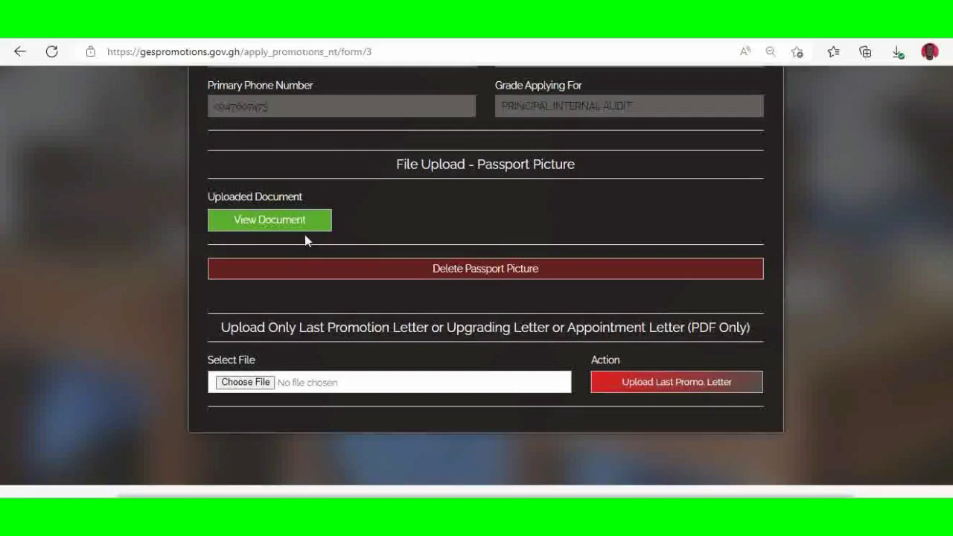
{"action": "scroll", "coordinate": [348, 268], "scroll_direction": "down", "scroll_amount": 1}
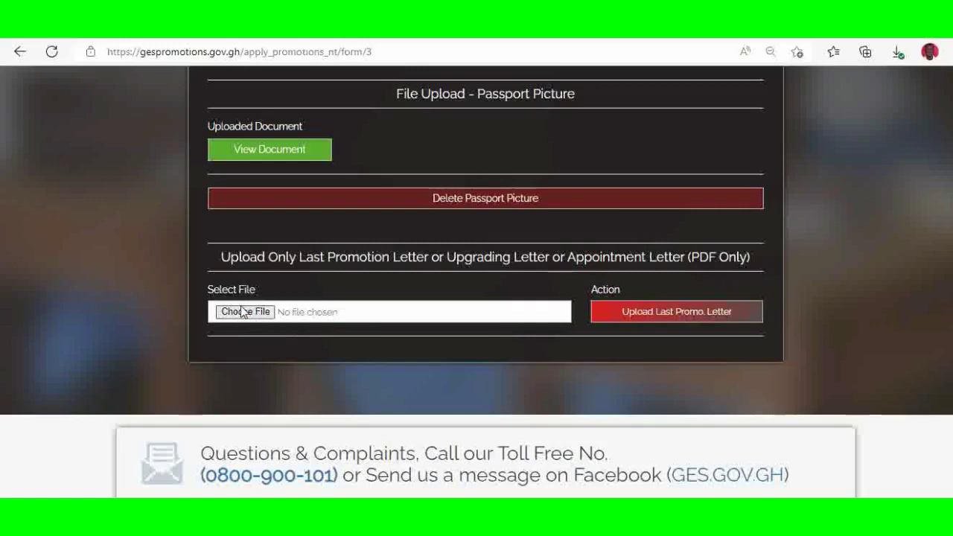
Attach MW PROMOTION LETTER.pdf as the last promotion letter, upload it and accept the true-copy prompt
{"action": "left_click", "coordinate": [244, 311]}
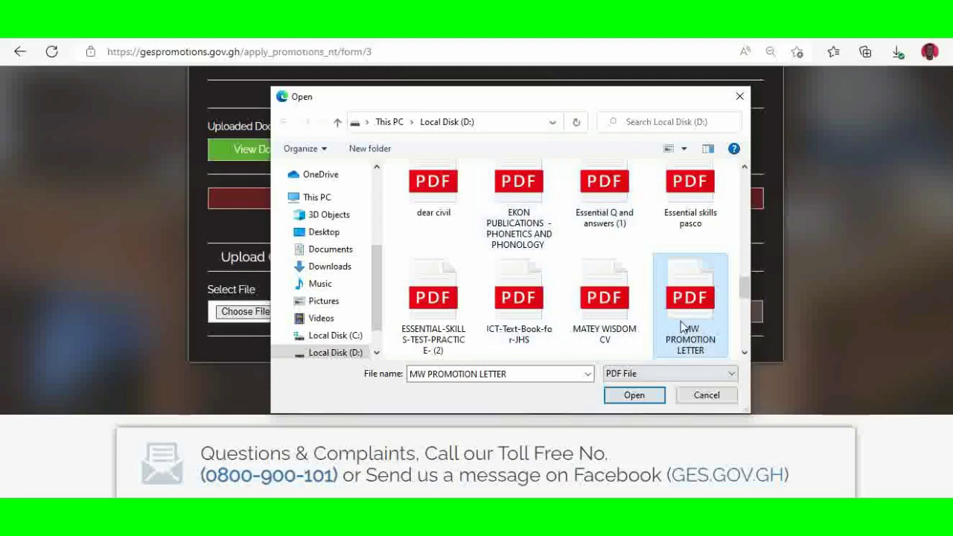
{"action": "left_click", "coordinate": [634, 396]}
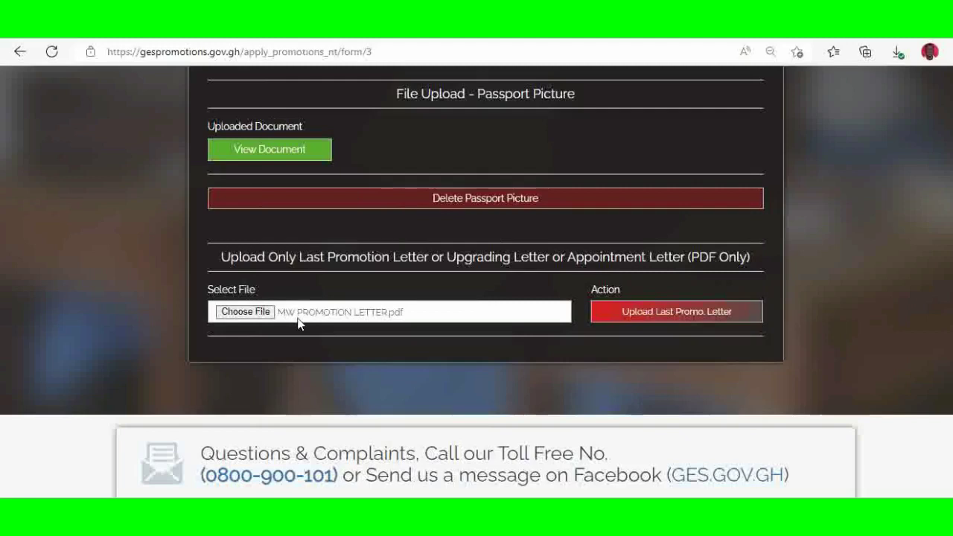
{"action": "left_click", "coordinate": [662, 311]}
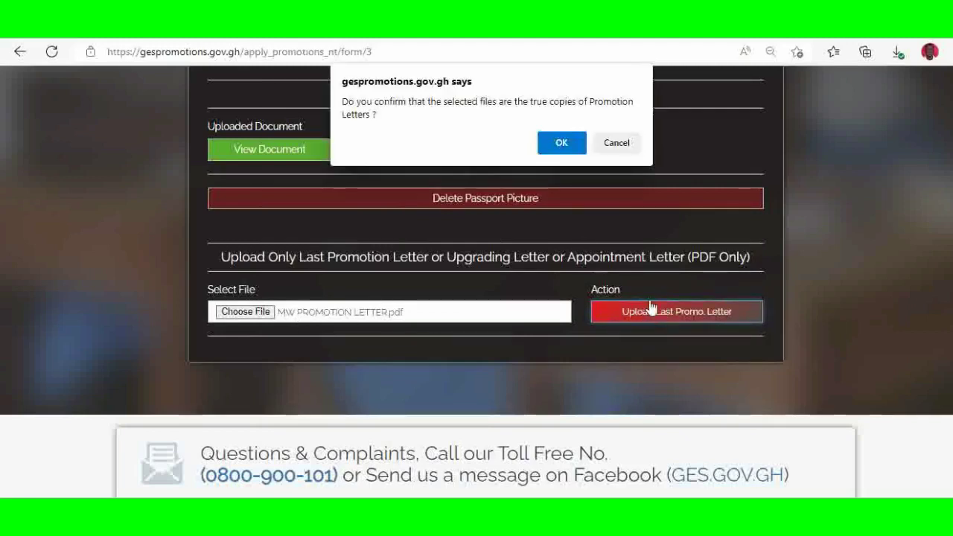
{"action": "left_click", "coordinate": [557, 146]}
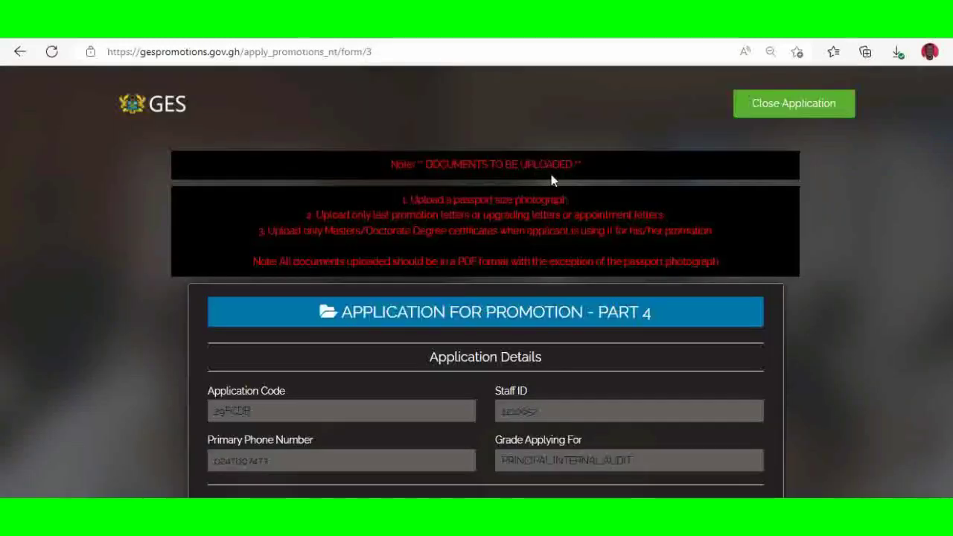
Scroll to the end of Part 4 to check both uploads and the Submit Application Form button
{"action": "scroll", "coordinate": [552, 180], "scroll_direction": "down", "scroll_amount": 3}
{"action": "scroll", "coordinate": [621, 187], "scroll_direction": "down", "scroll_amount": 4}
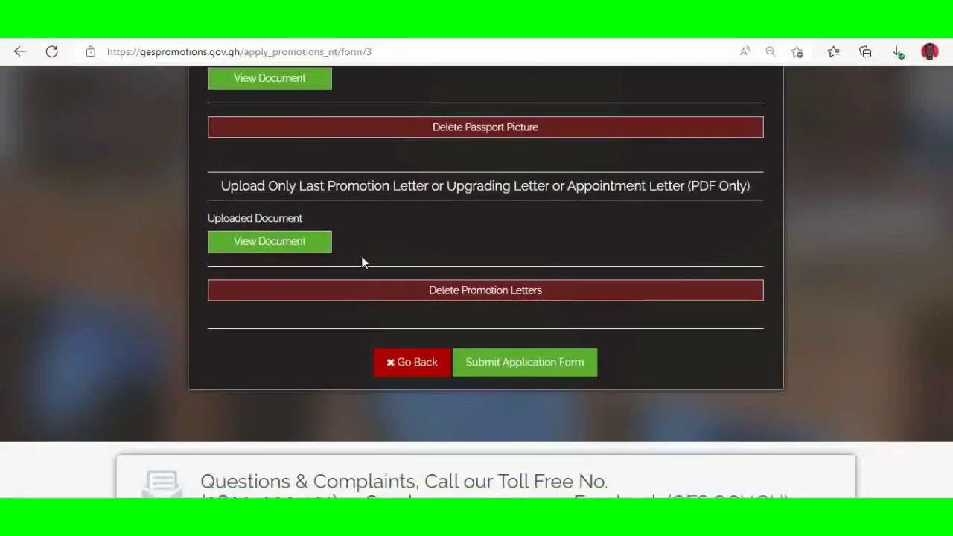